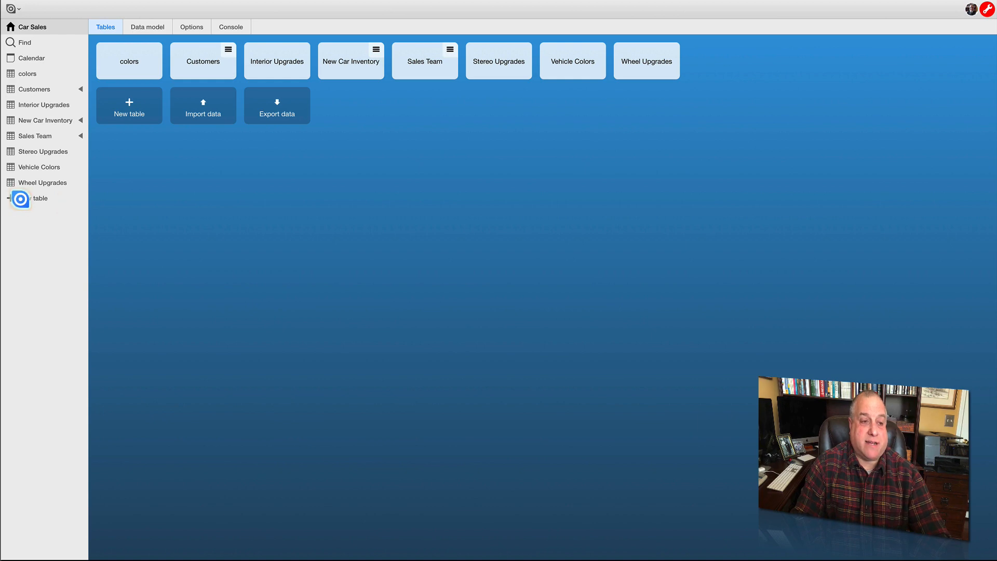
# Start a new table and add Text, Date, Time and Text (multiline) fields, in that order.
pyautogui.click(22, 199)
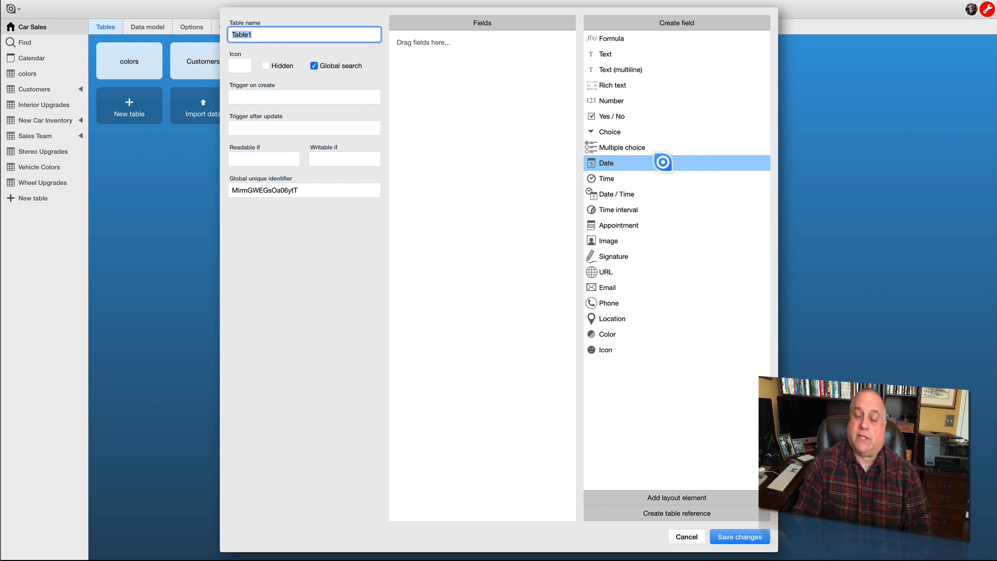
pyautogui.moveTo(663, 162); pyautogui.dragTo(478, 154)
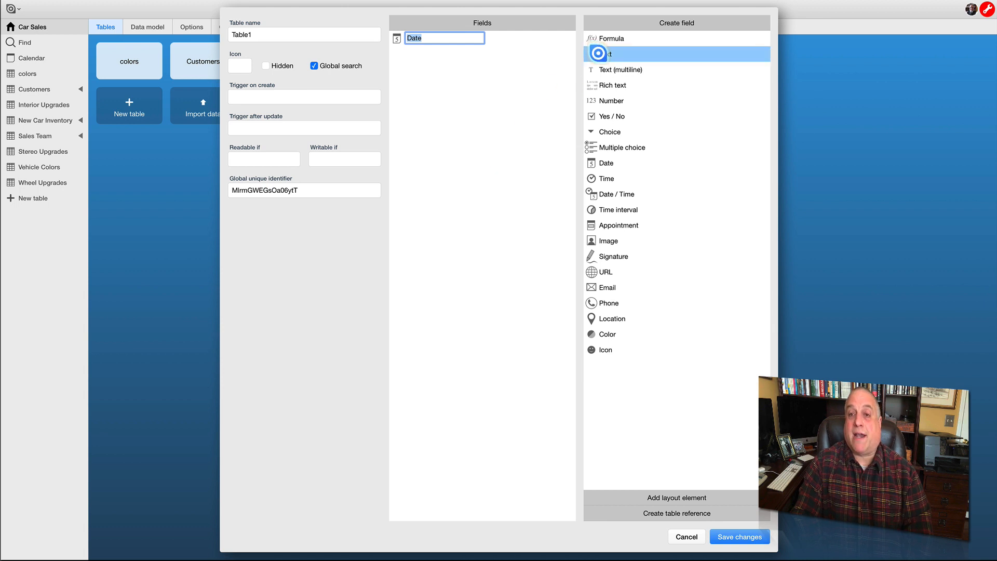
pyautogui.moveTo(599, 53); pyautogui.dragTo(416, 37)
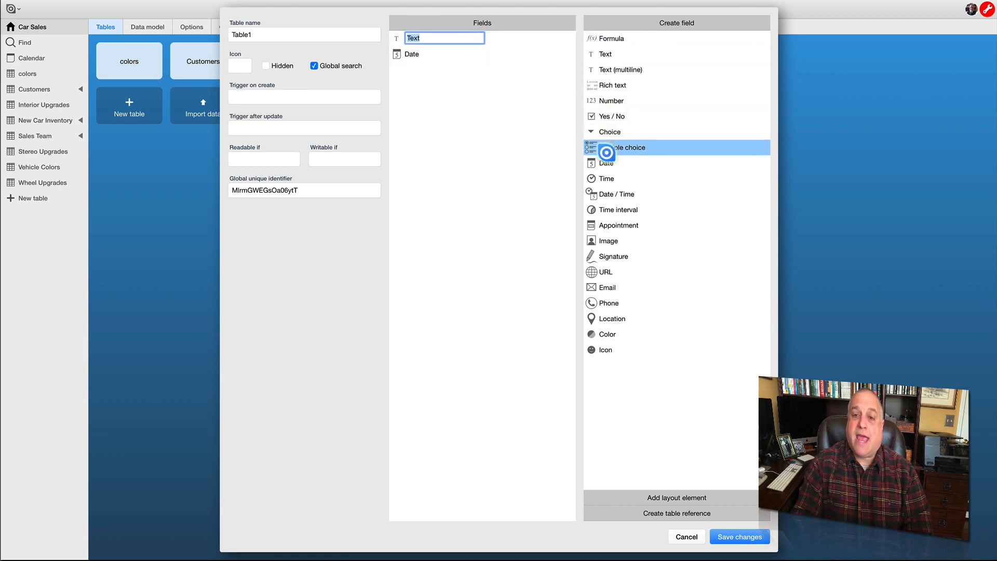
pyautogui.moveTo(603, 179); pyautogui.dragTo(411, 78)
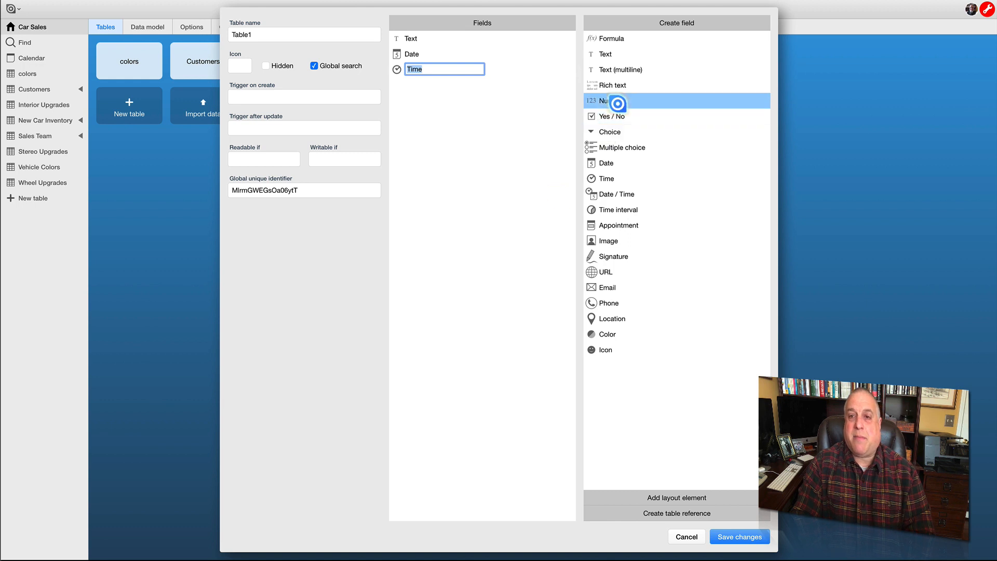
pyautogui.moveTo(591, 66); pyautogui.dragTo(410, 109)
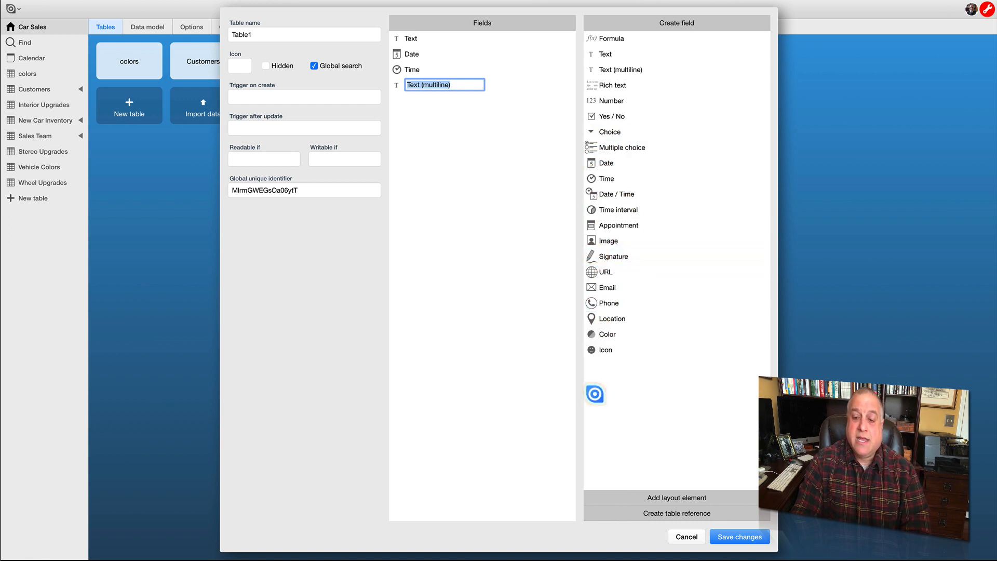
# Add a View layout element to the new table below the multiline text field.
pyautogui.click(609, 497)
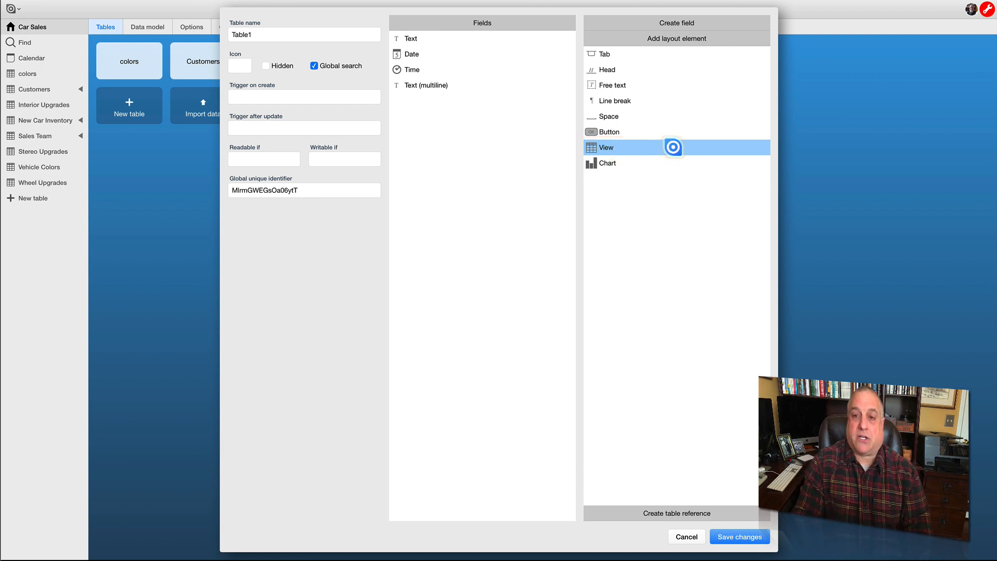
pyautogui.moveTo(673, 147); pyautogui.dragTo(483, 138)
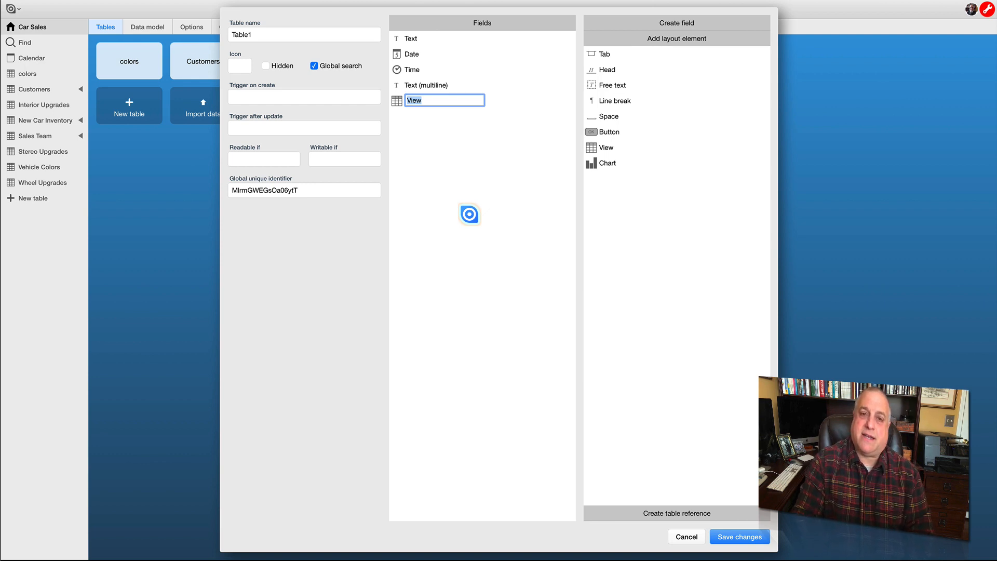
pyautogui.click(458, 201)
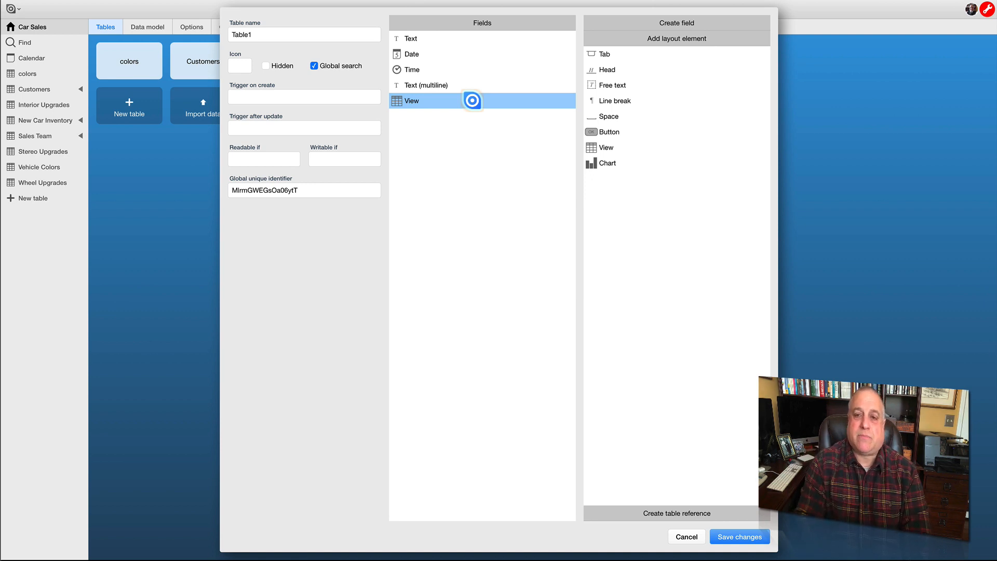
# Name the table CUSTOMER MASTER TABLE and save it.
pyautogui.click(618, 514)
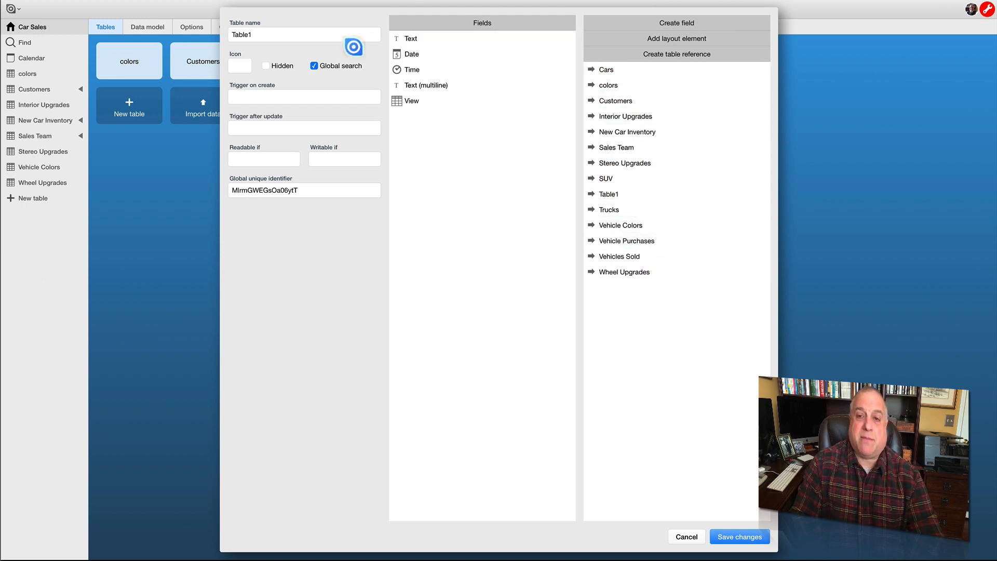
pyautogui.click(264, 33)
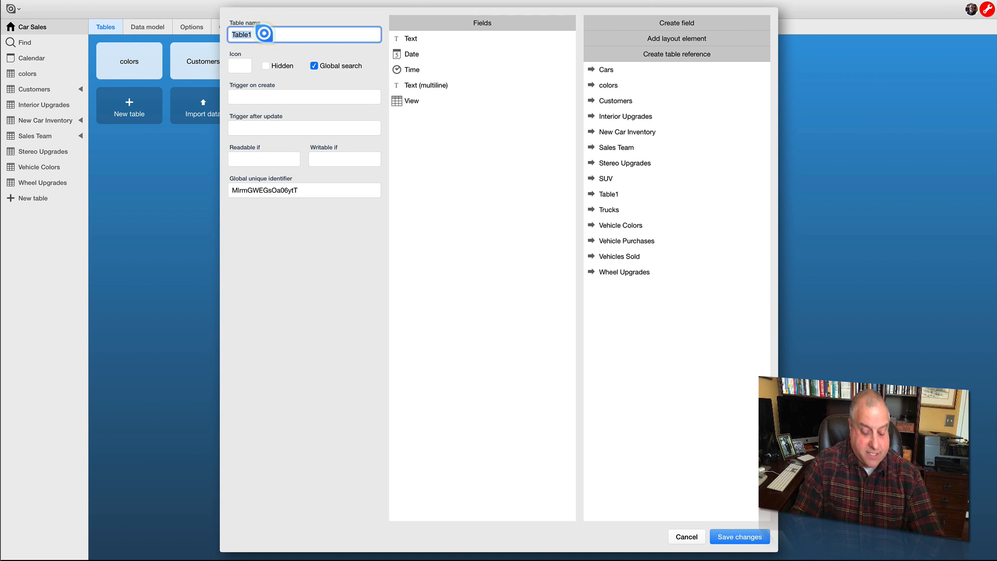
pyautogui.press('BackSpace')
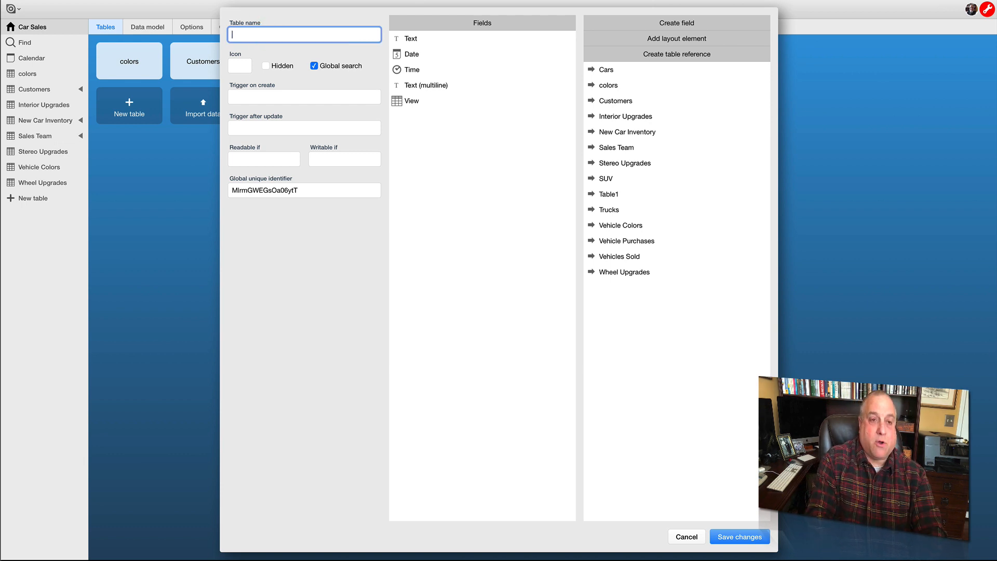
pyautogui.write('CUSTOMER')
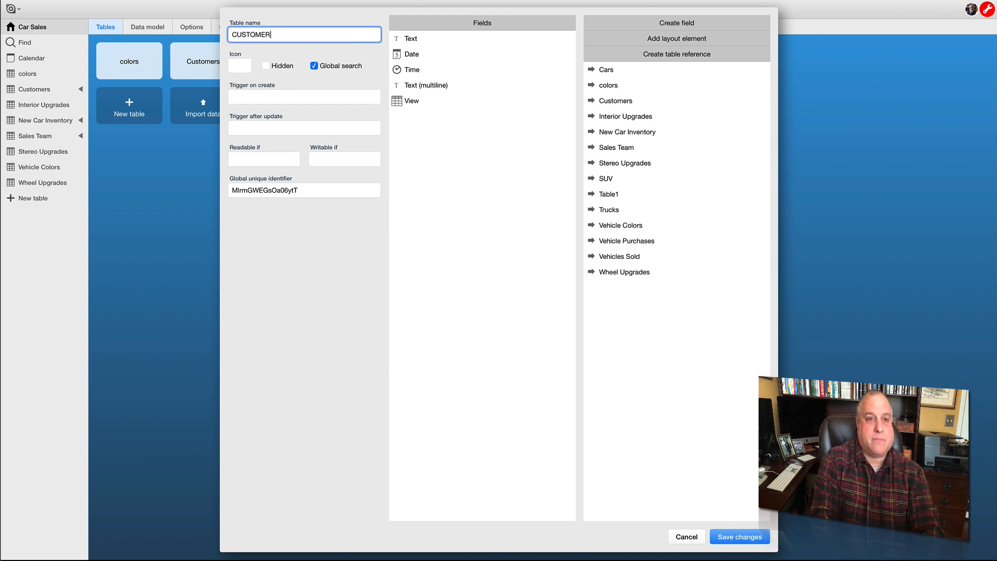
pyautogui.write(' MASTER TABLE')
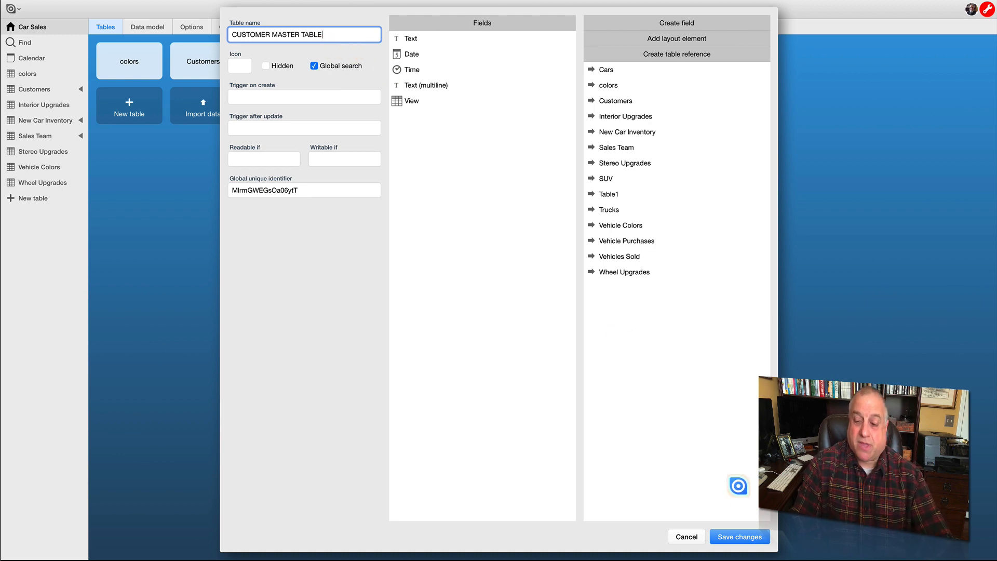
pyautogui.click(744, 538)
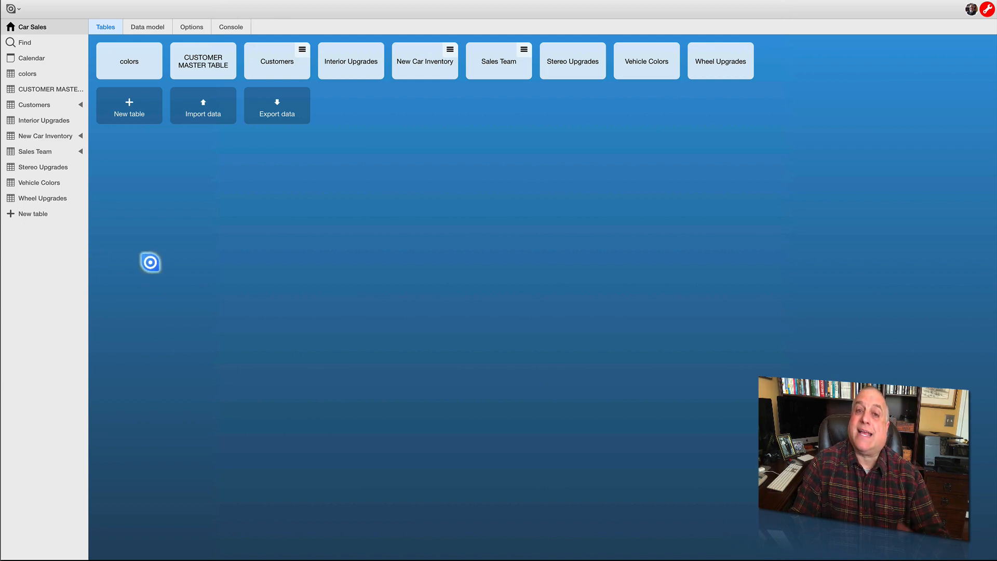
# Start another new table and add two Text fields, a Date field and two Time fields to it.
pyautogui.click(29, 214)
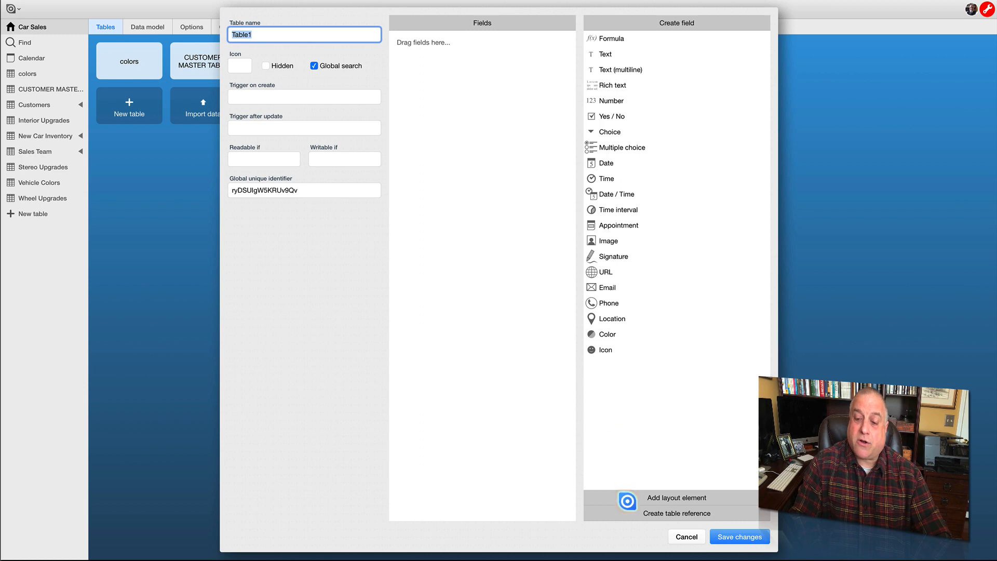
pyautogui.click(627, 513)
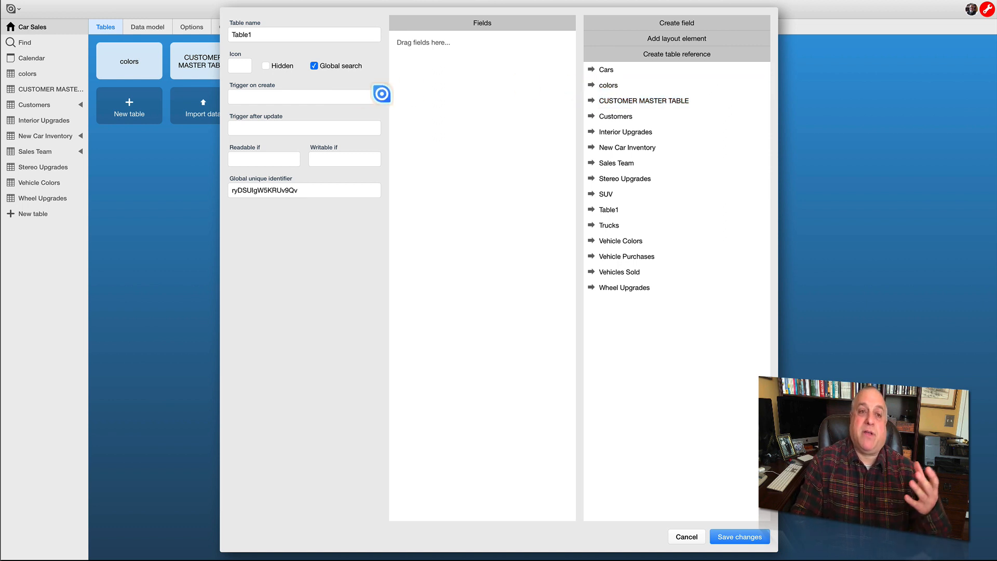
pyautogui.doubleClick(259, 34)
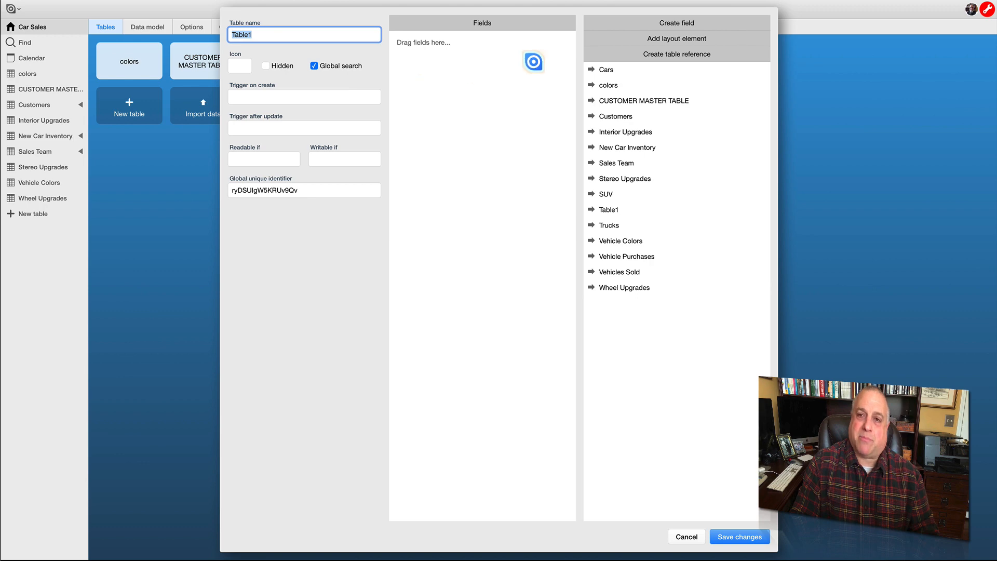
pyautogui.click(651, 22)
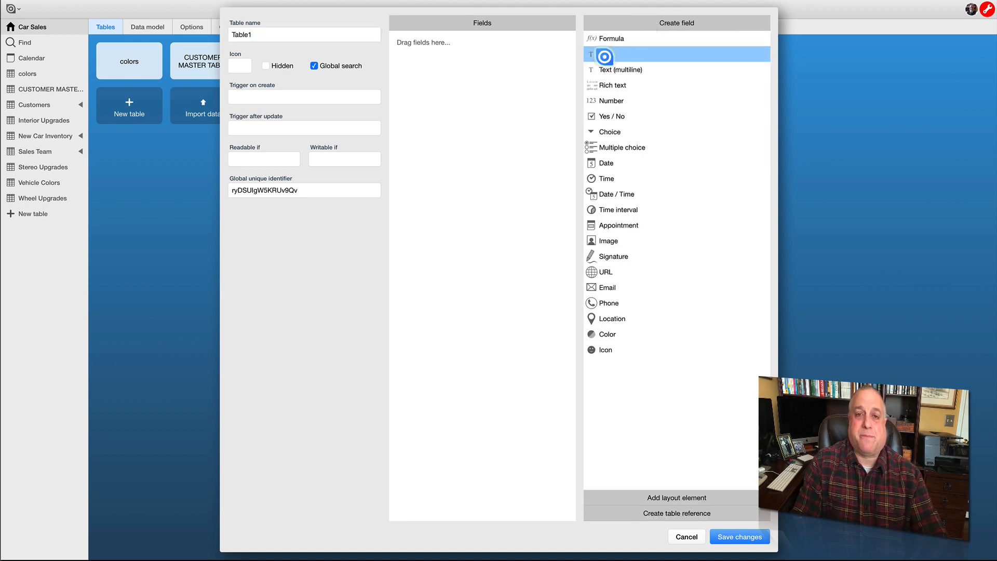
pyautogui.moveTo(609, 54); pyautogui.dragTo(483, 67)
pyautogui.moveTo(601, 52); pyautogui.dragTo(465, 76)
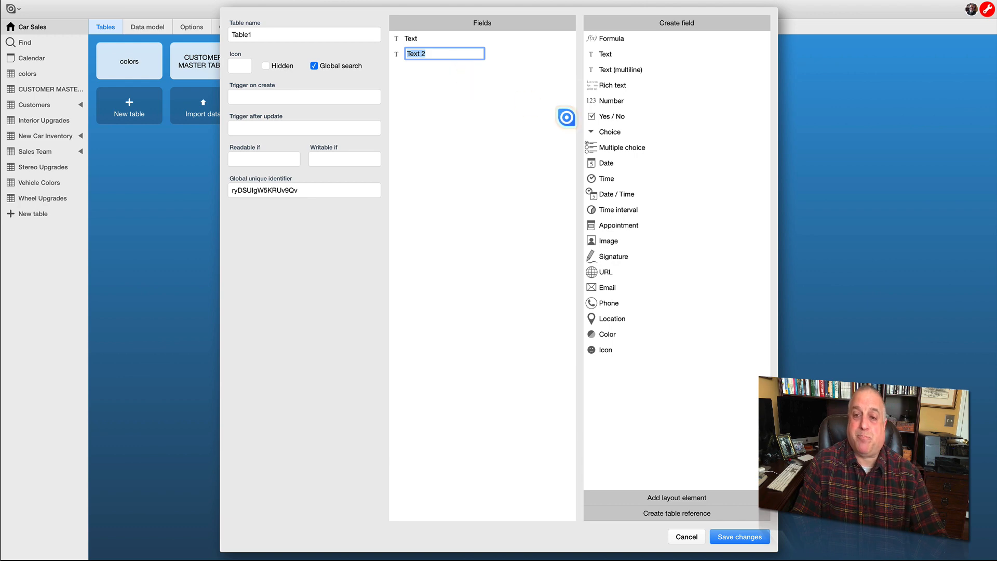
pyautogui.moveTo(605, 162); pyautogui.dragTo(528, 157)
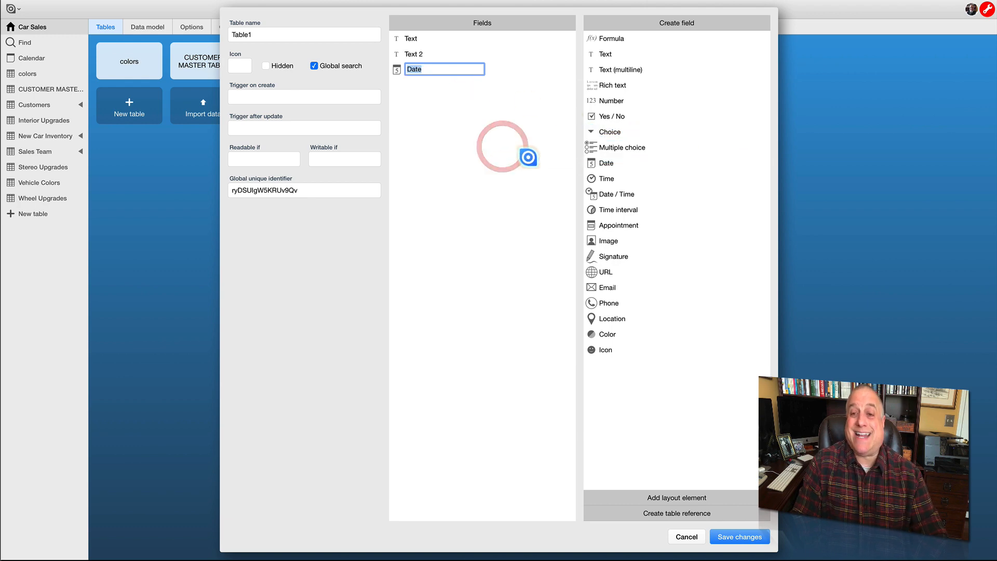
pyautogui.moveTo(594, 178); pyautogui.dragTo(519, 171)
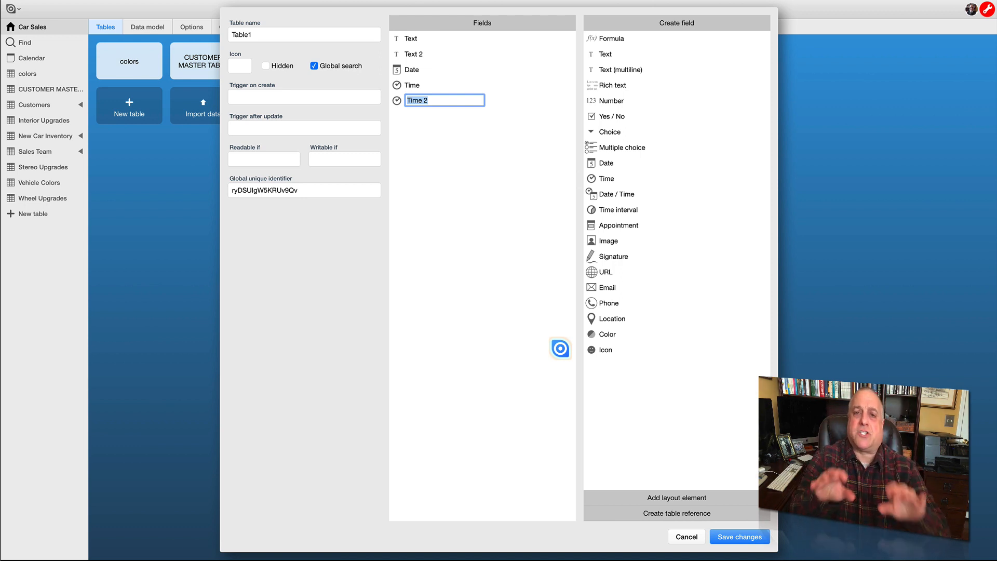
# Add a View and a Chart layout element below the second time field.
pyautogui.click(631, 498)
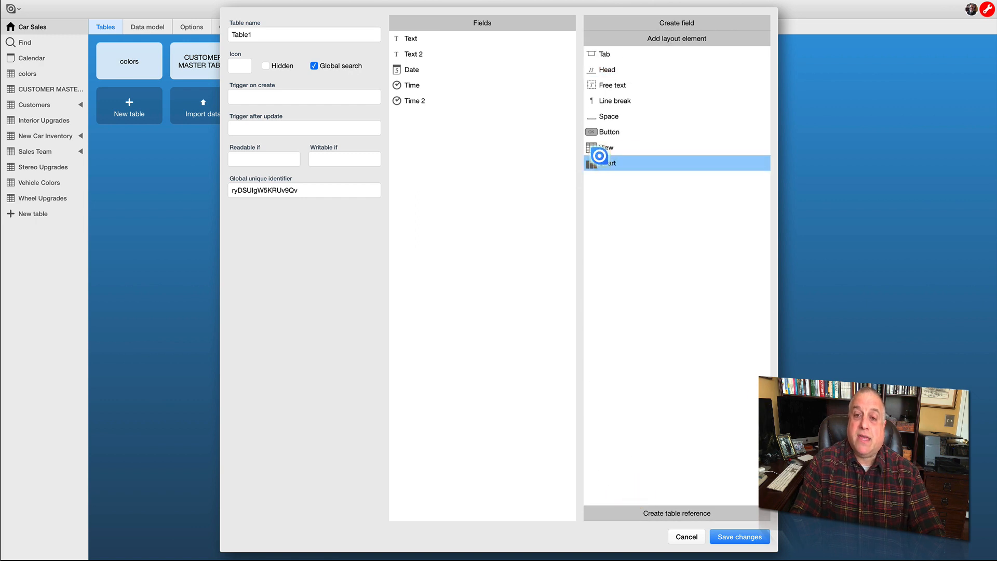
pyautogui.moveTo(609, 147); pyautogui.dragTo(444, 153)
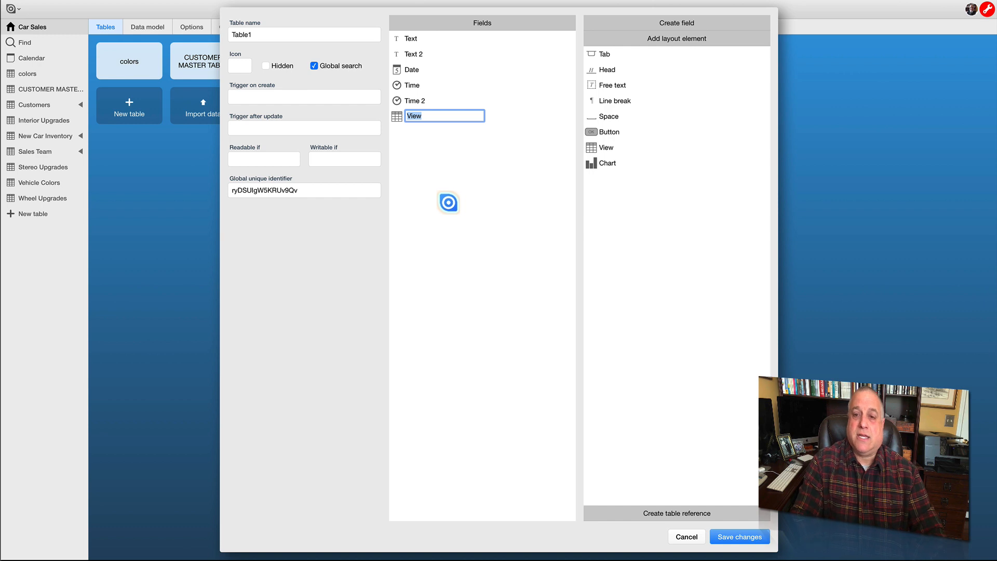
pyautogui.moveTo(599, 171); pyautogui.dragTo(478, 160)
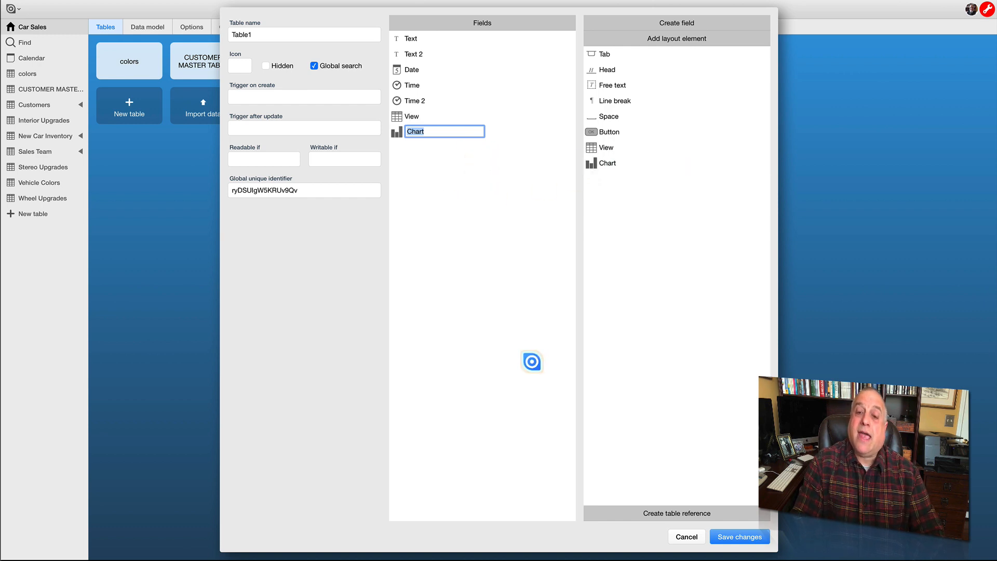
# Add a table reference to New Car Inventory below the chart element and save the table.
pyautogui.click(599, 512)
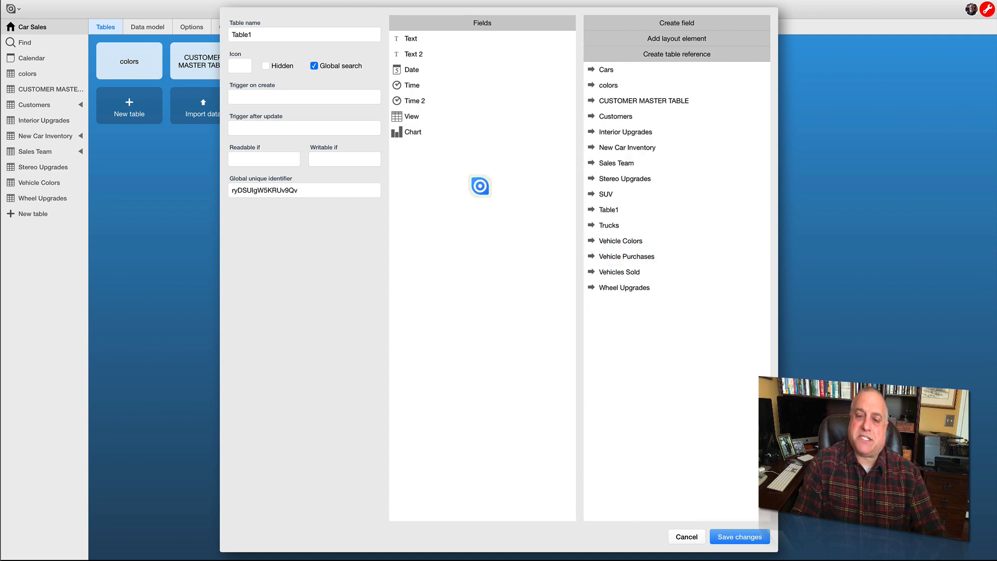
pyautogui.click(608, 148)
pyautogui.moveTo(608, 148); pyautogui.dragTo(440, 180)
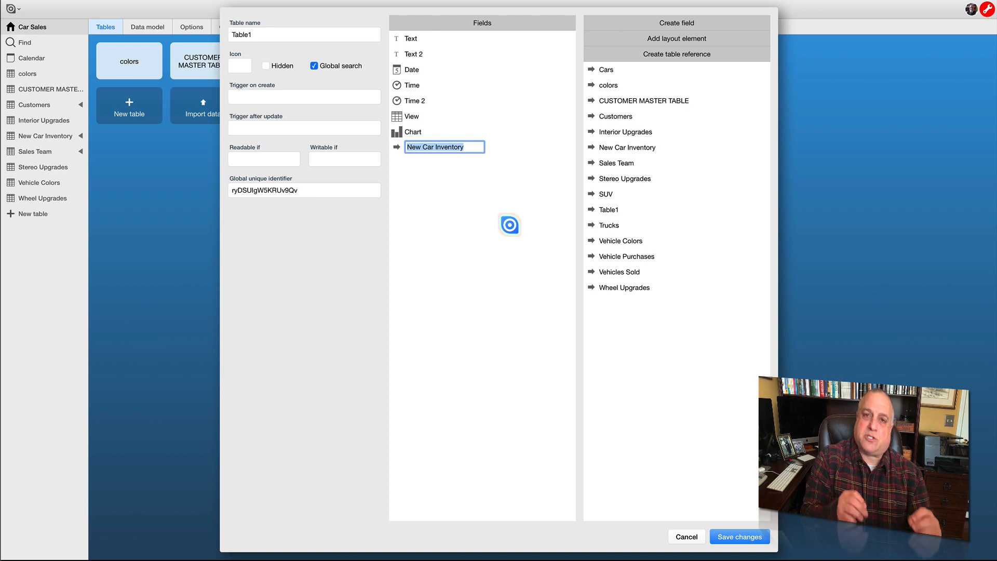
pyautogui.click(509, 225)
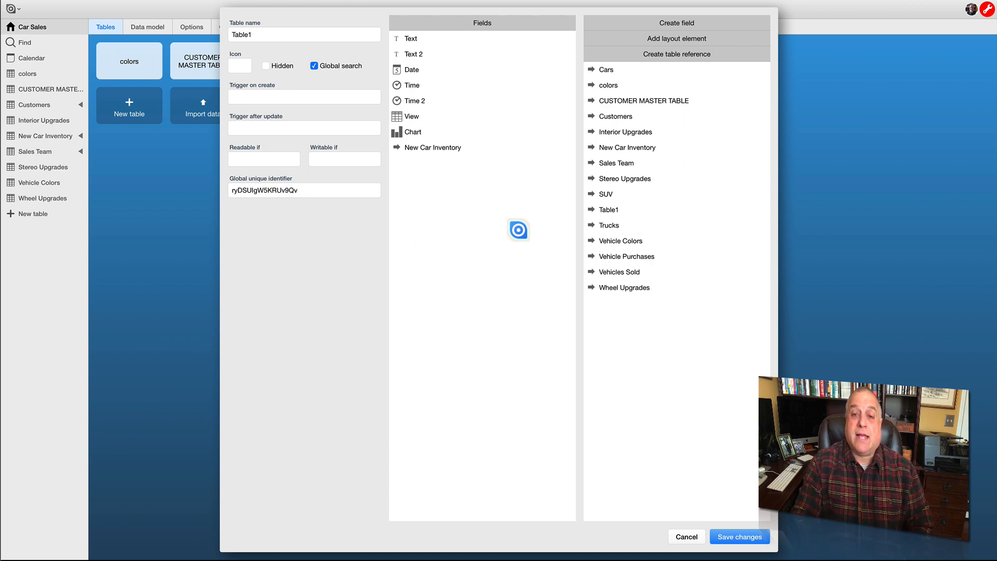
pyautogui.click(721, 535)
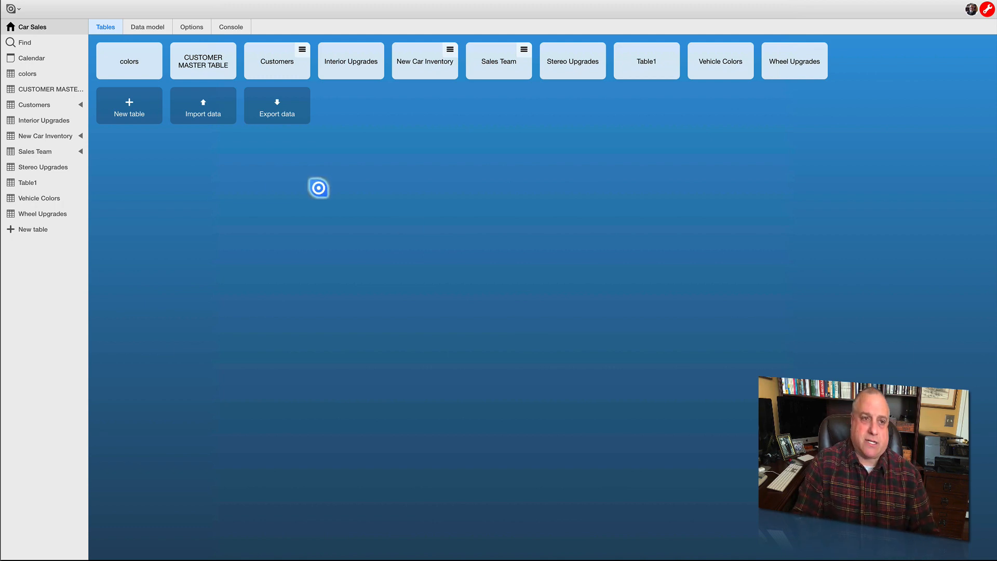
# Start a new table from the data model and examine its available layout elements and table references.
pyautogui.moveTo(964, 12)
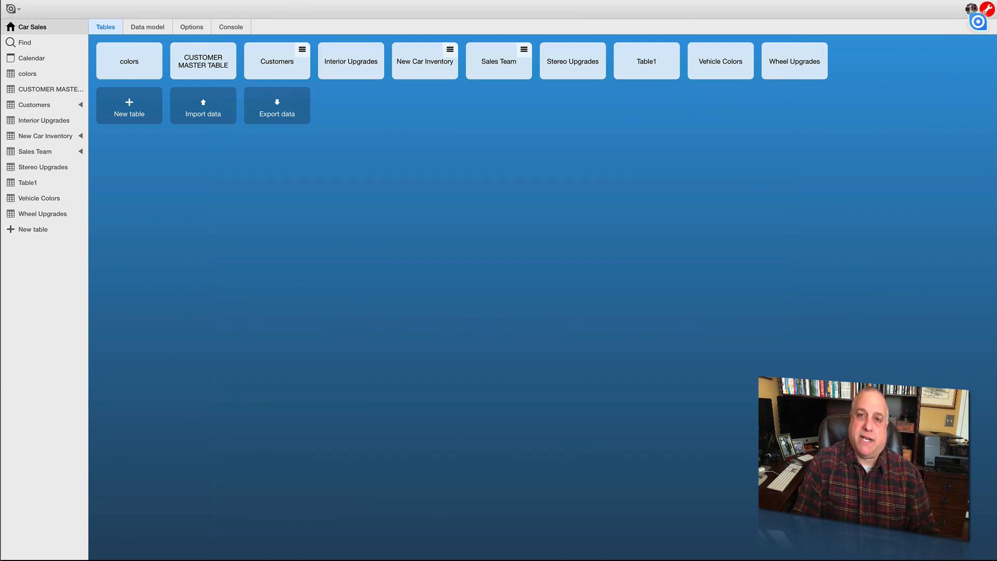
pyautogui.click(146, 26)
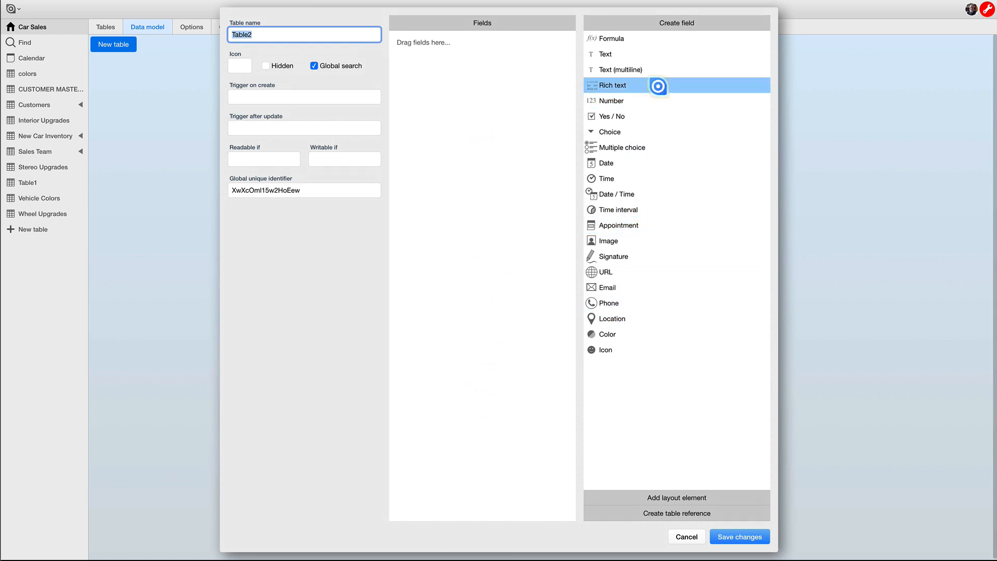
pyautogui.click(617, 497)
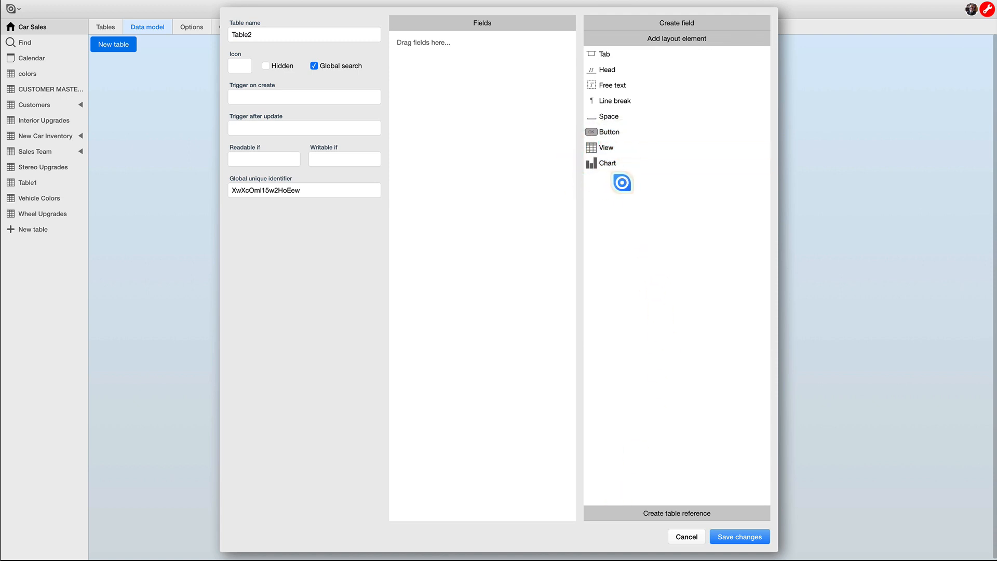
pyautogui.click(627, 513)
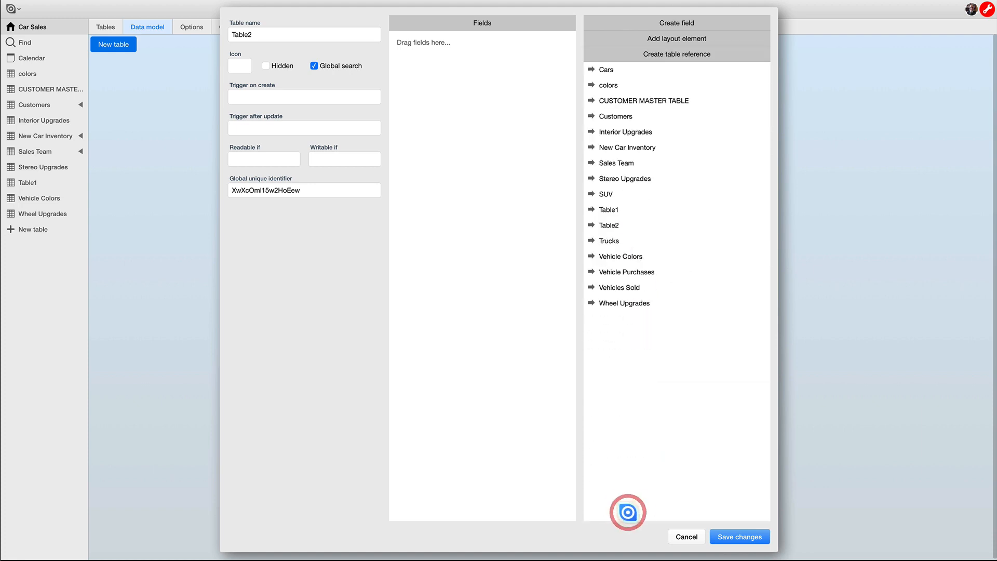